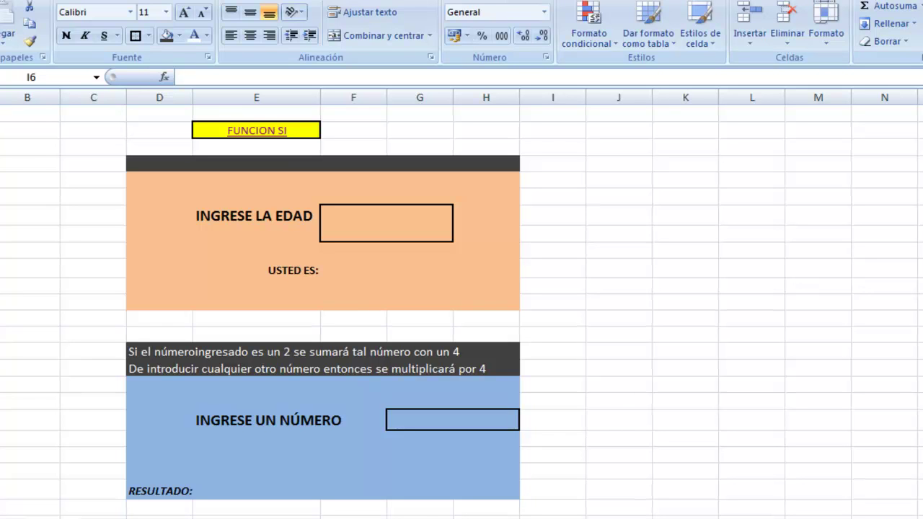
# Follow the FUNCION SI link in E2 to the yellow SI function explanation
pyautogui.click(583, 192)
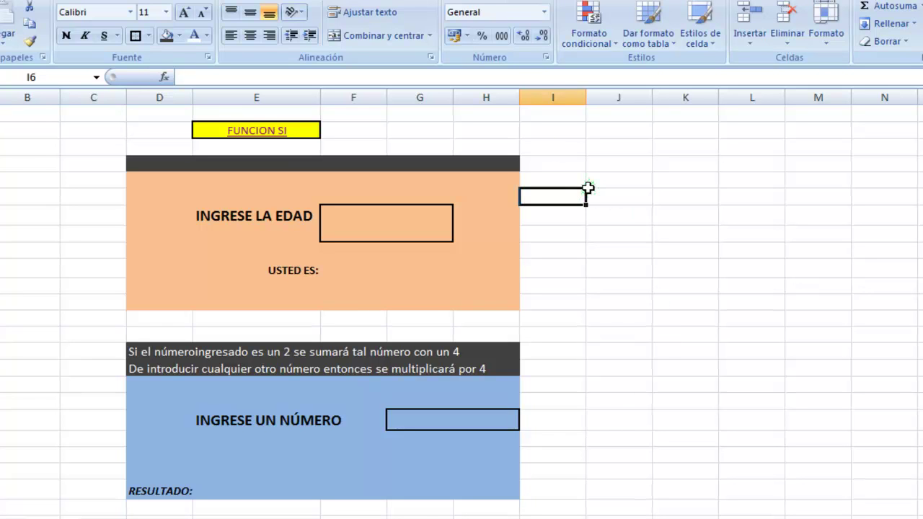
pyautogui.click(276, 133)
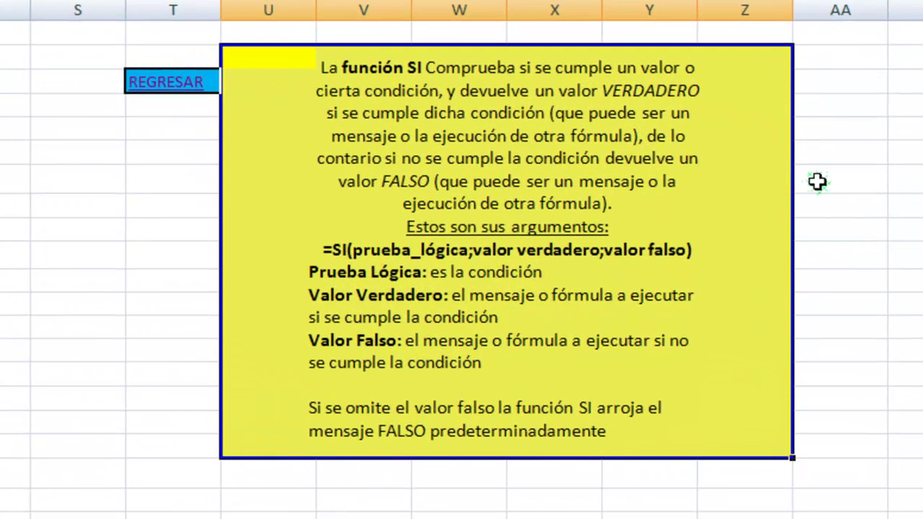
pyautogui.click(824, 153)
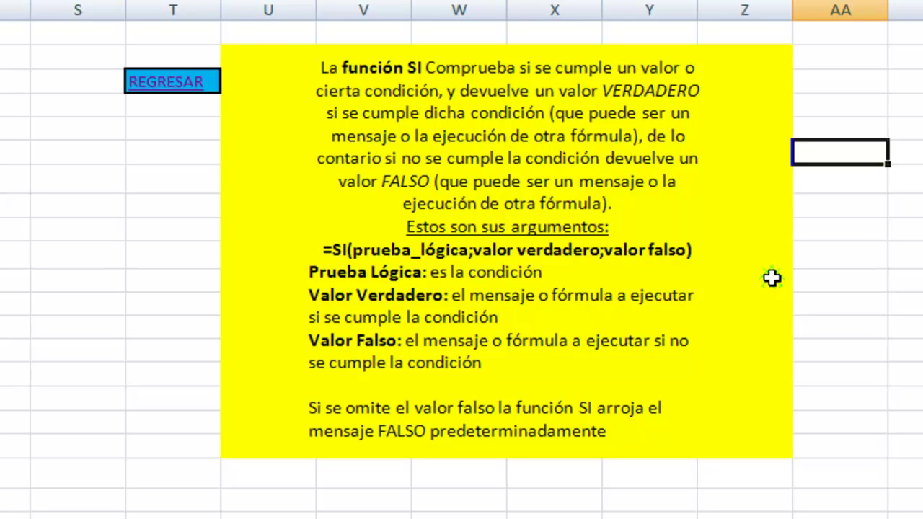
# Return via REGRESAR to the forms and select the age box and the USTED ES result cell
pyautogui.click(173, 83)
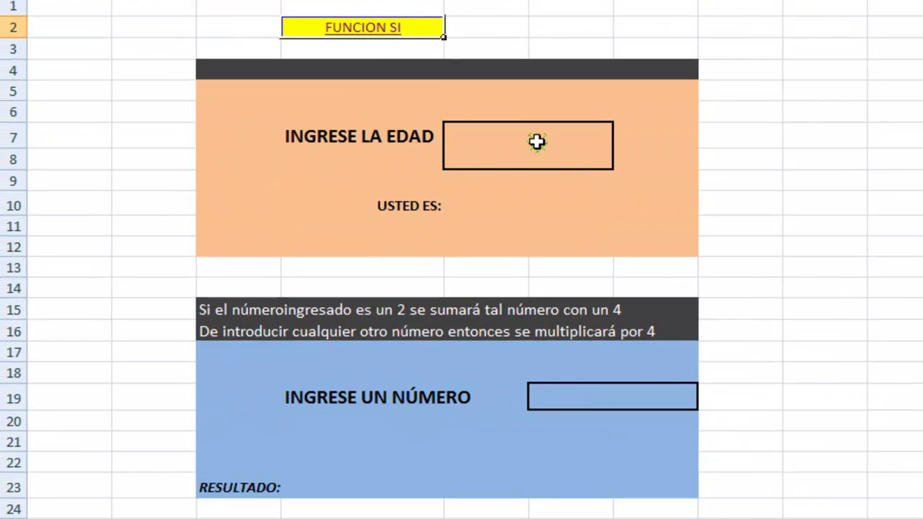
pyautogui.click(536, 142)
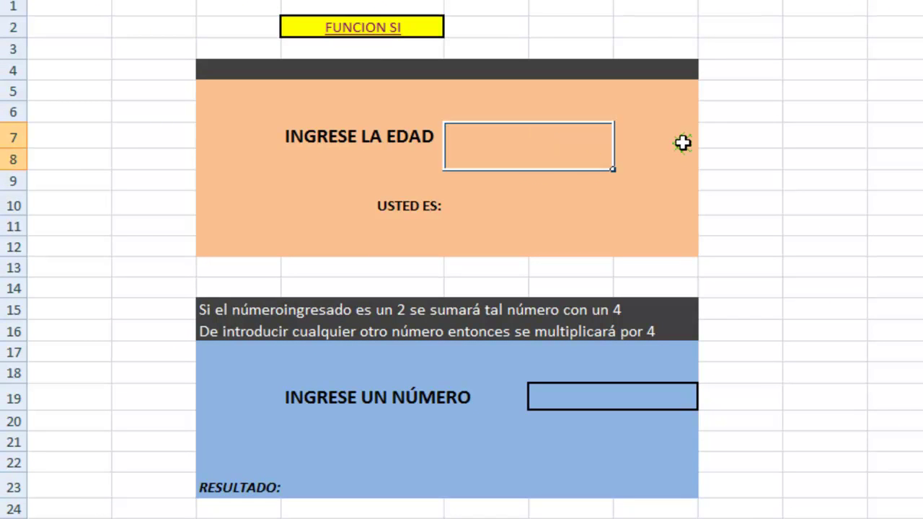
pyautogui.click(680, 144)
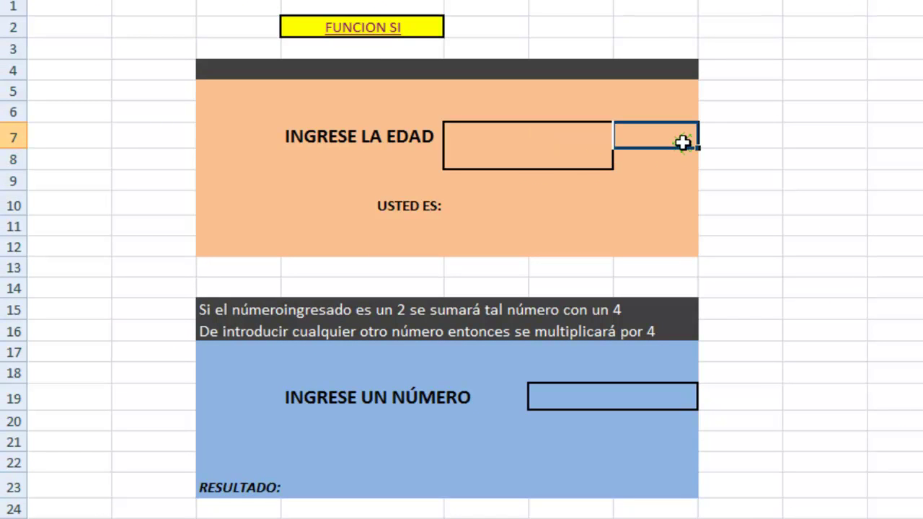
pyautogui.click(735, 372)
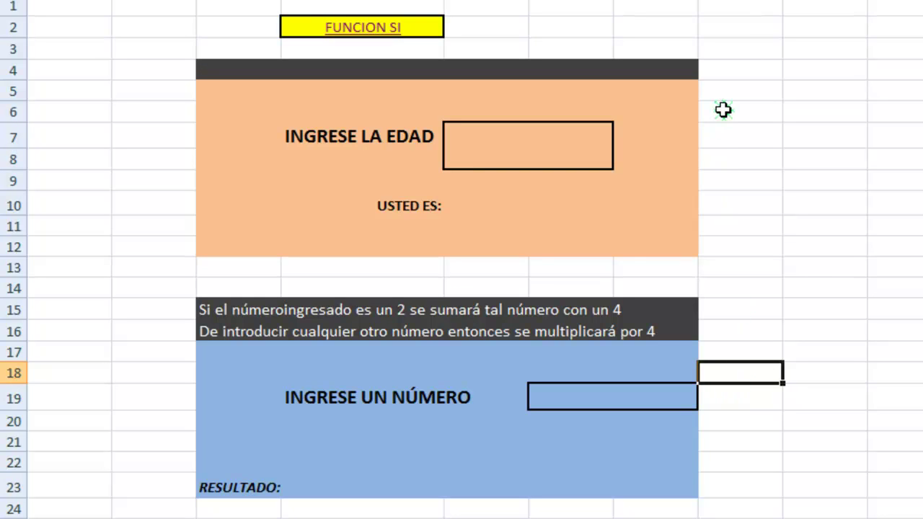
pyautogui.click(593, 134)
pyautogui.click(682, 117)
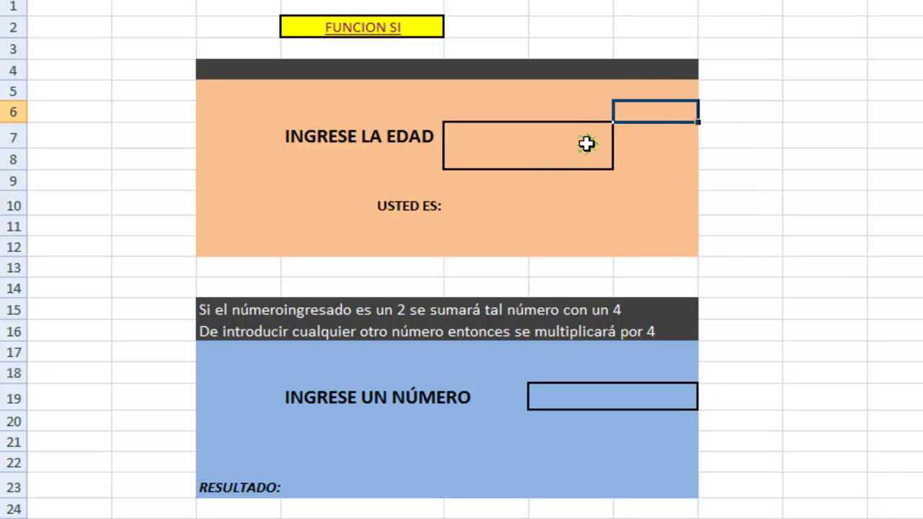
pyautogui.click(519, 207)
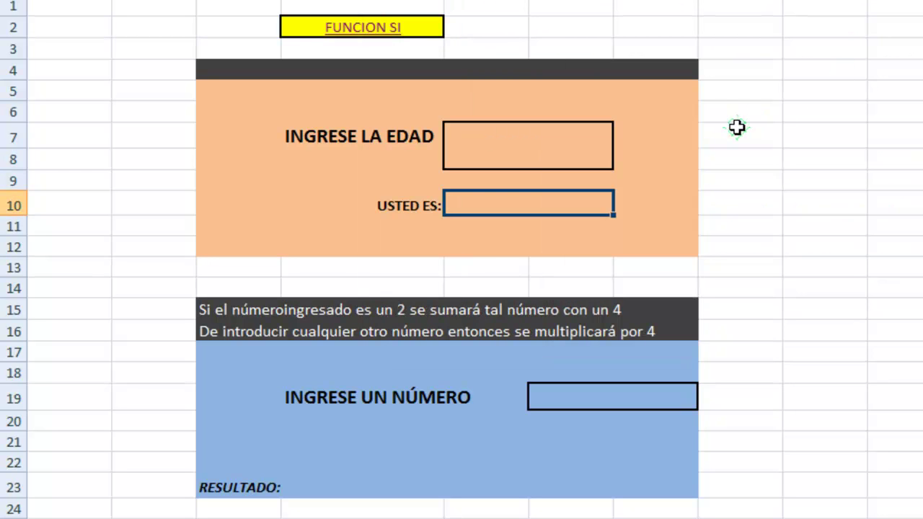
# Type the reminder >=18 into cell I6 beside the age form
pyautogui.click(740, 117)
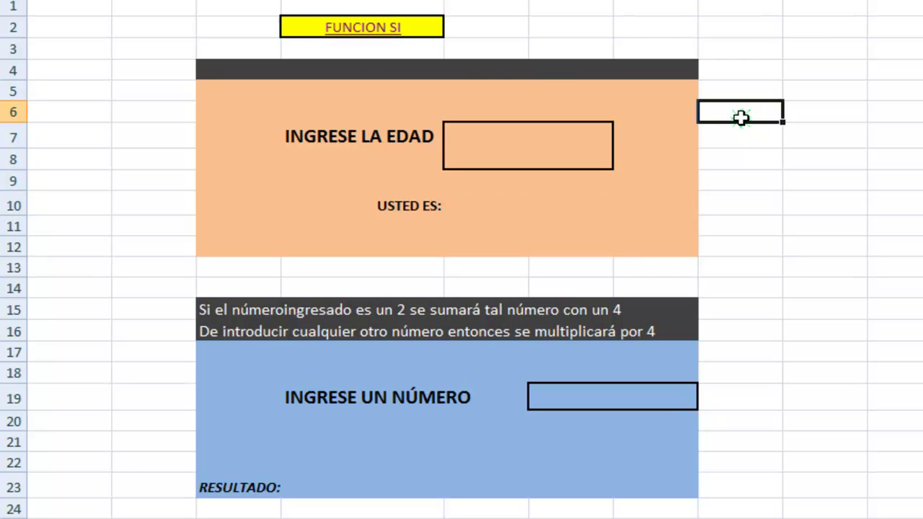
pyautogui.write('>')
pyautogui.write('=')
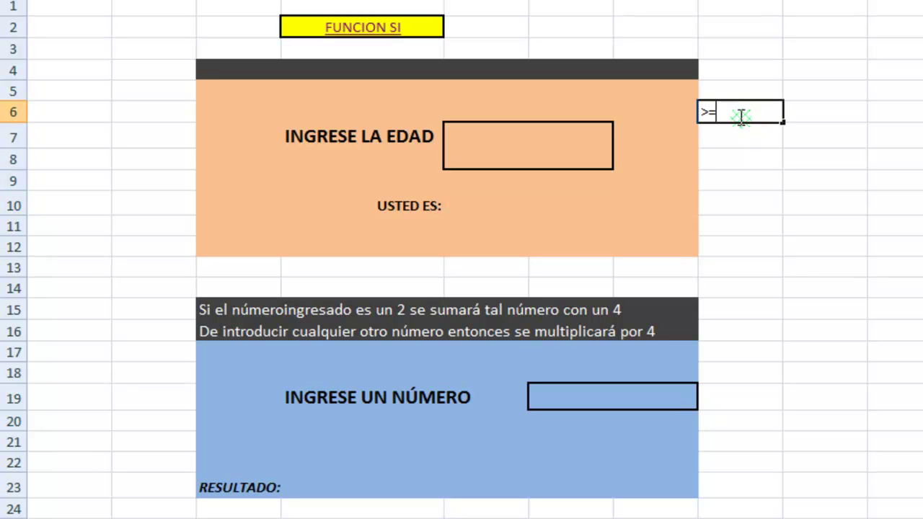
pyautogui.write('18')
pyautogui.press('Return')
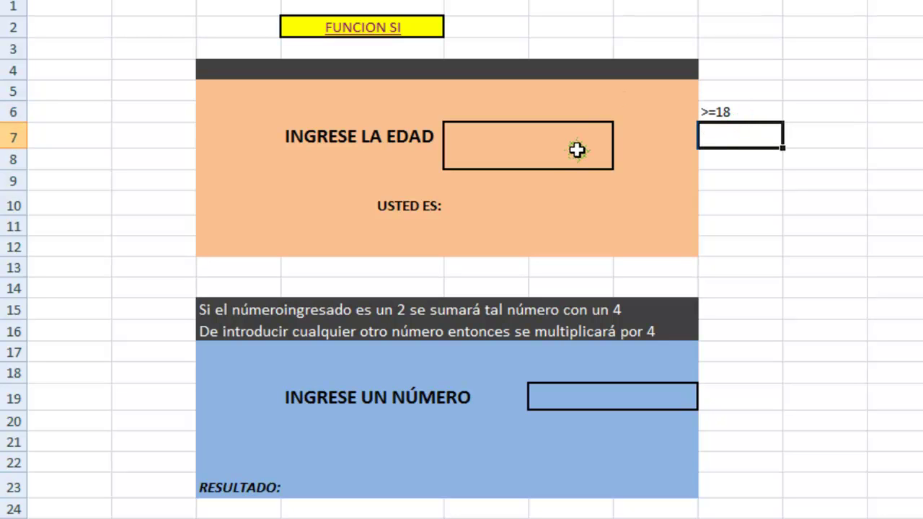
pyautogui.click(483, 206)
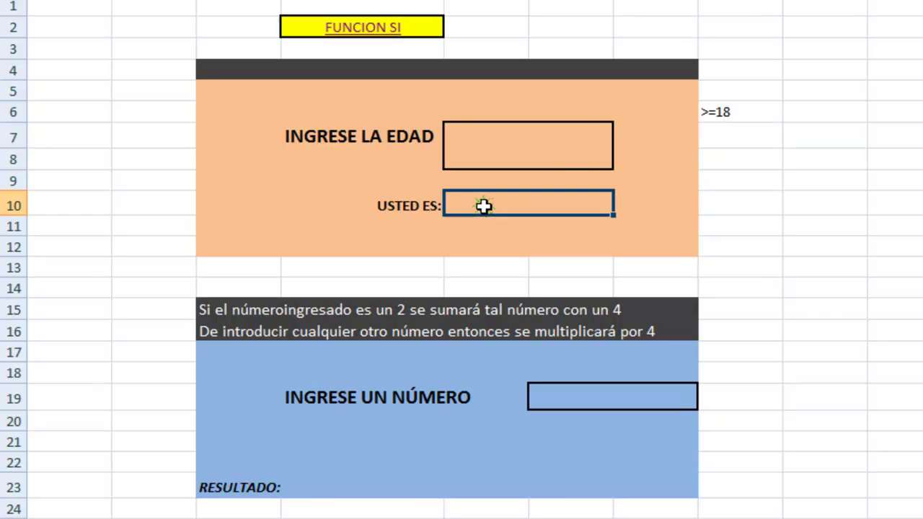
# Type =si(F7>=18;"Mayor de Edad";"Menor de Edad") into the USTED ES result cell
pyautogui.write('=si')
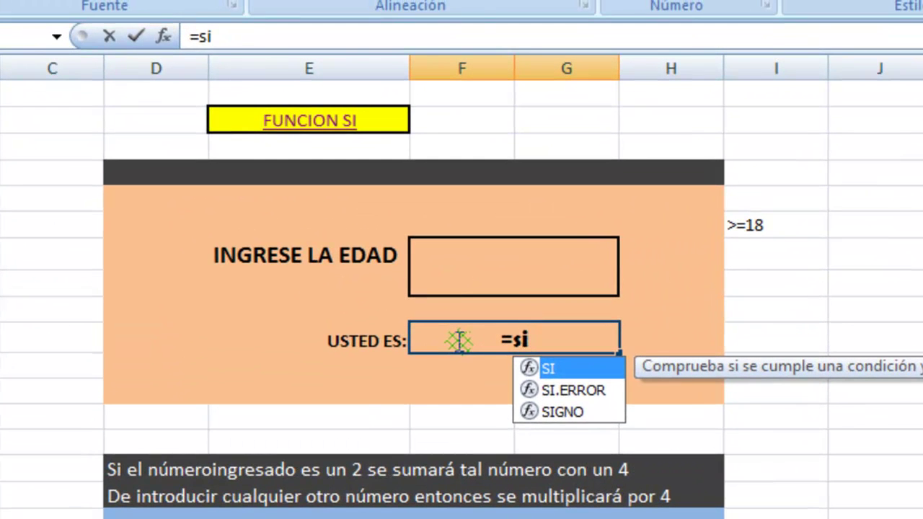
pyautogui.write('(')
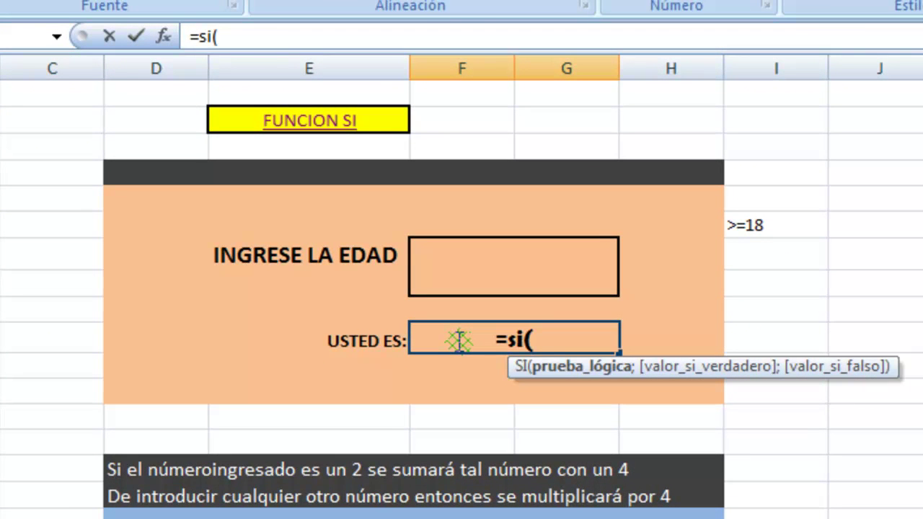
pyautogui.click(469, 273)
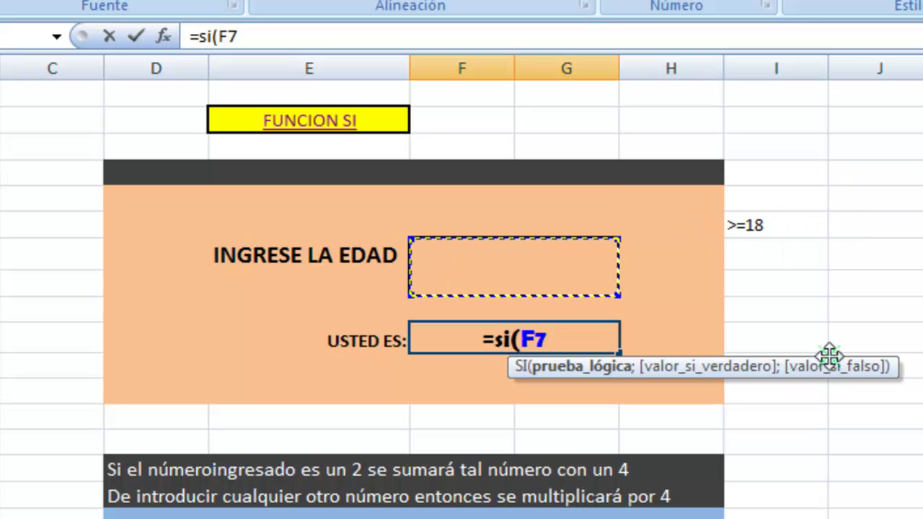
pyautogui.write('>')
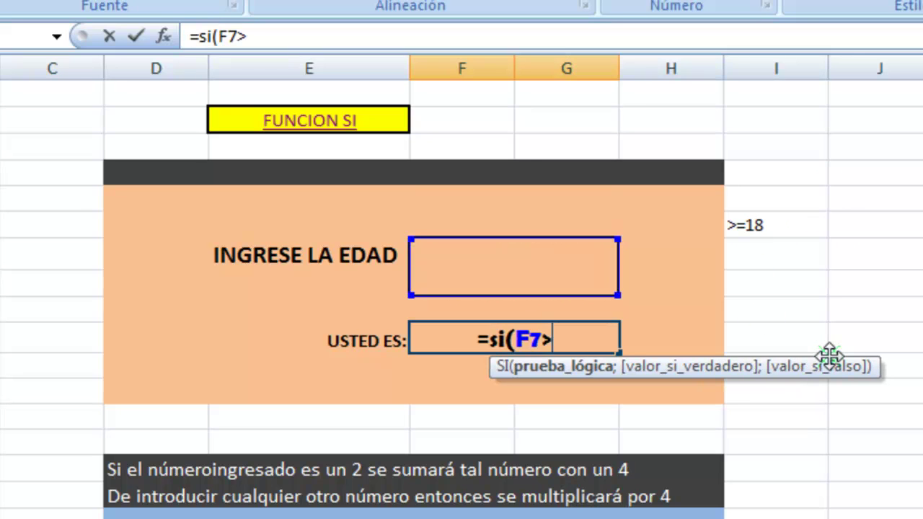
pyautogui.write('=')
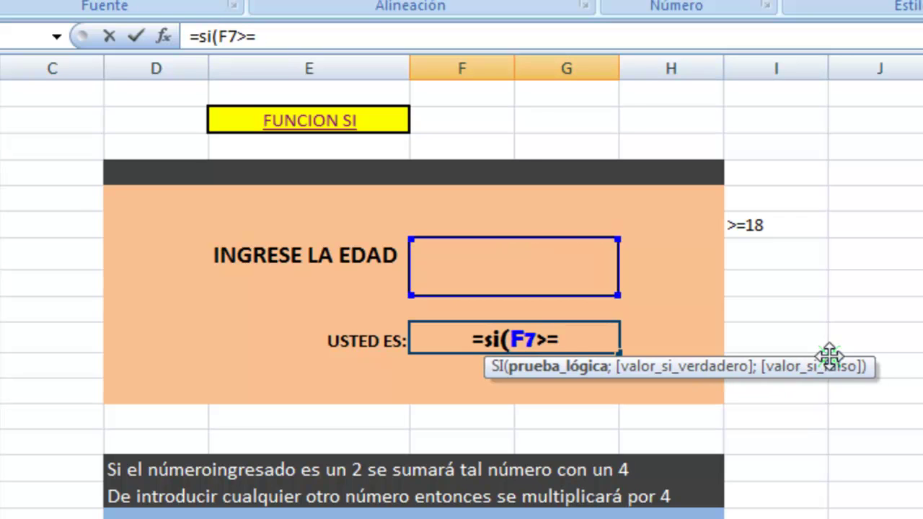
pyautogui.write('18')
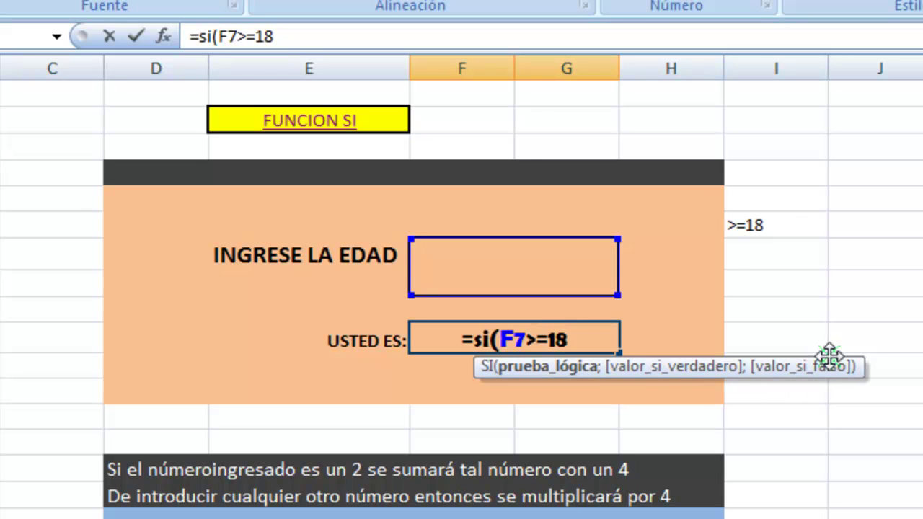
pyautogui.write(';')
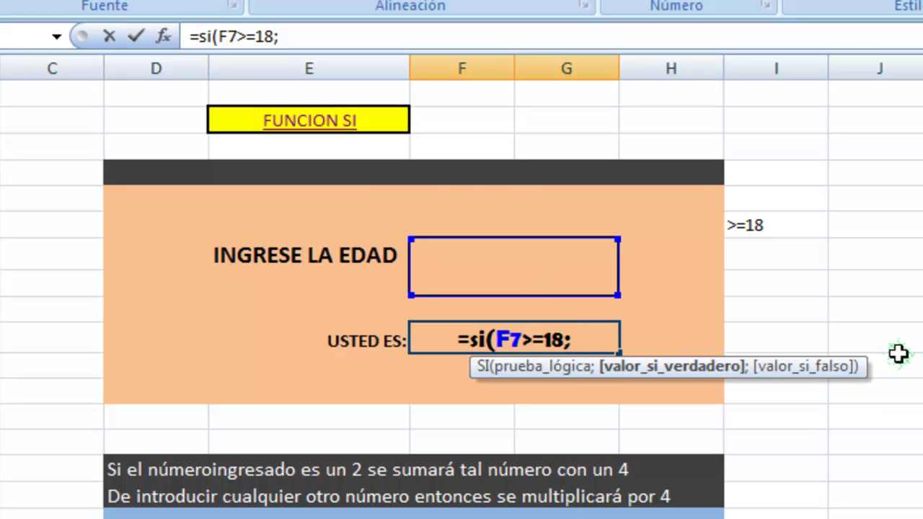
pyautogui.write('"')
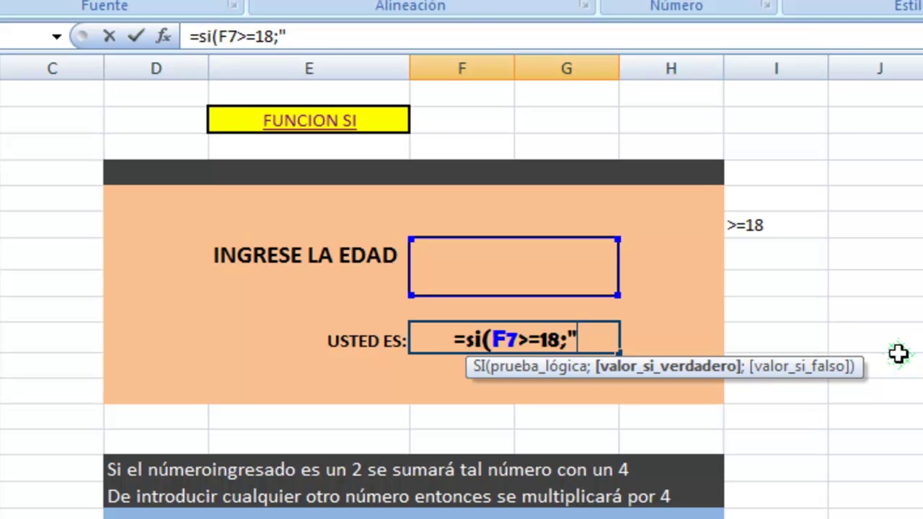
pyautogui.write('Mayor')
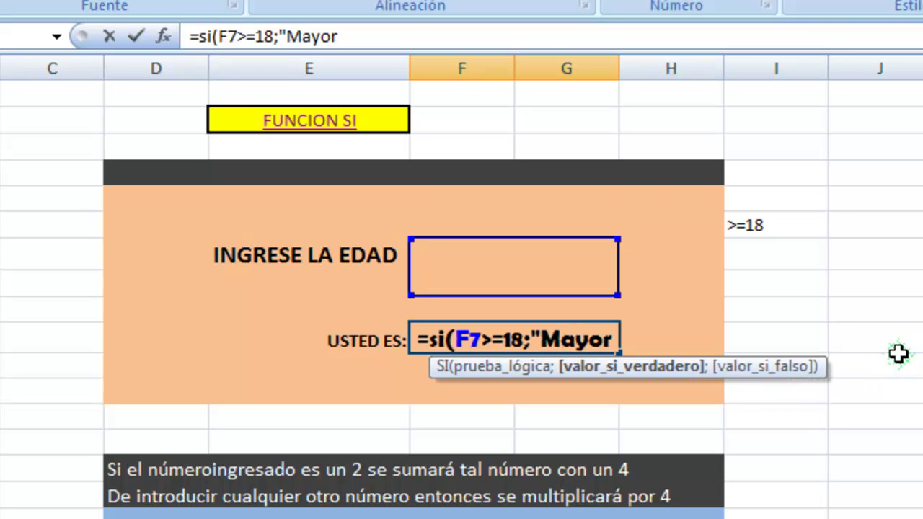
pyautogui.write(' de Edada')
pyautogui.press('BackSpace')
pyautogui.write('"')
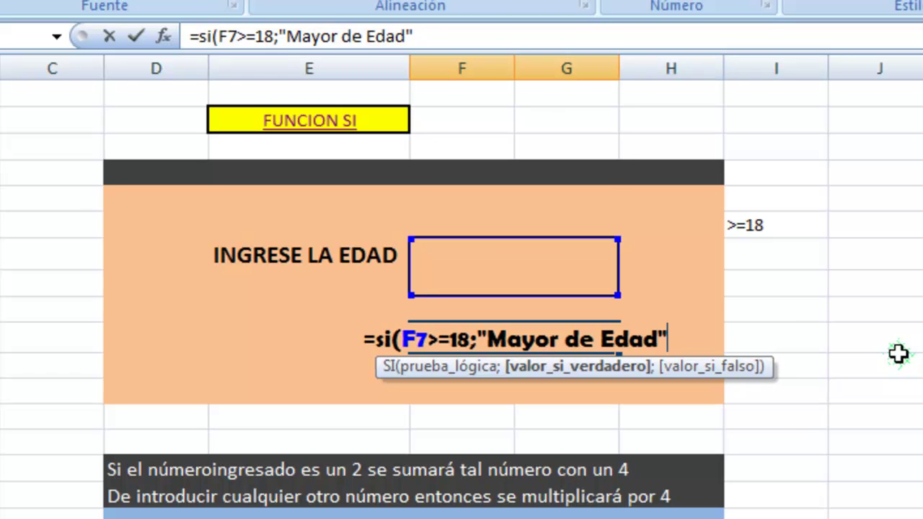
pyautogui.write(';')
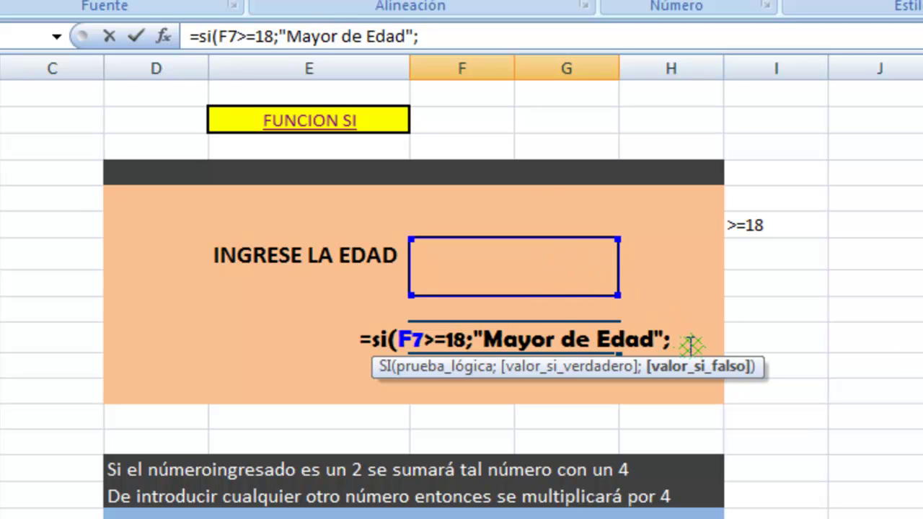
pyautogui.write('"')
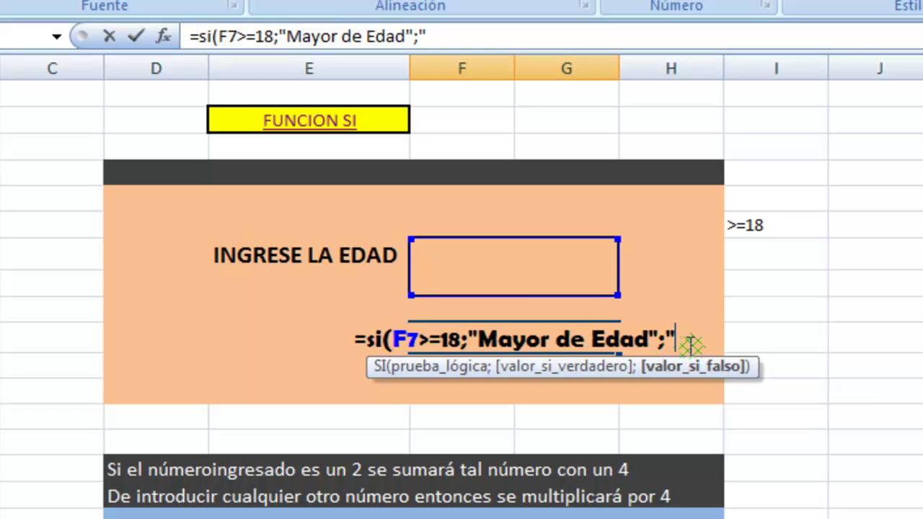
pyautogui.write('M')
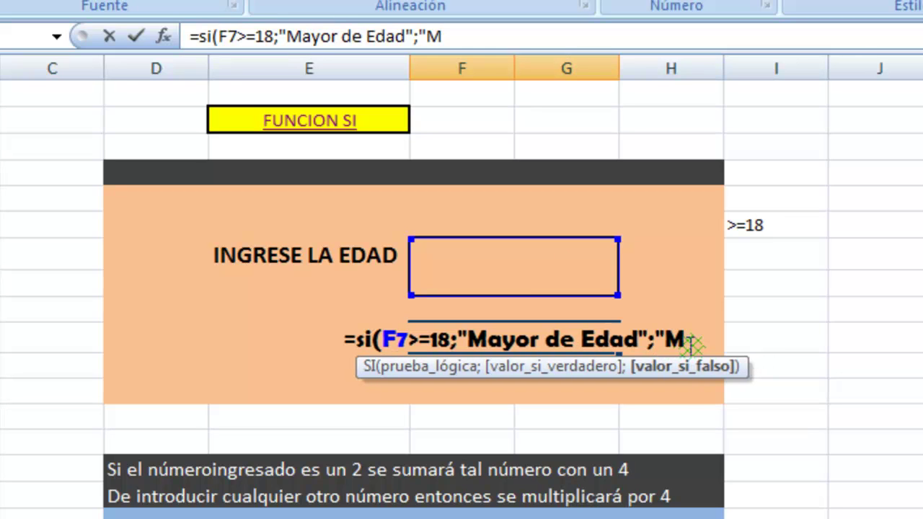
pyautogui.write('enor de ')
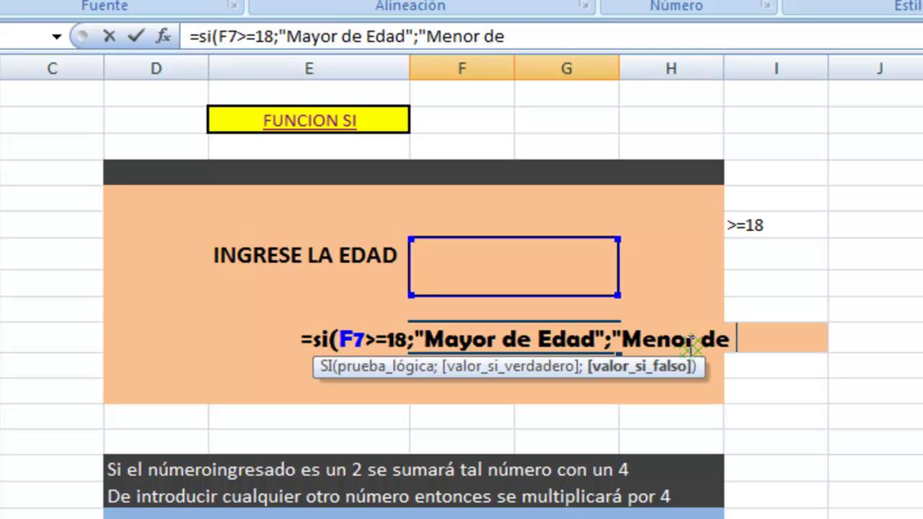
pyautogui.write('Edad')
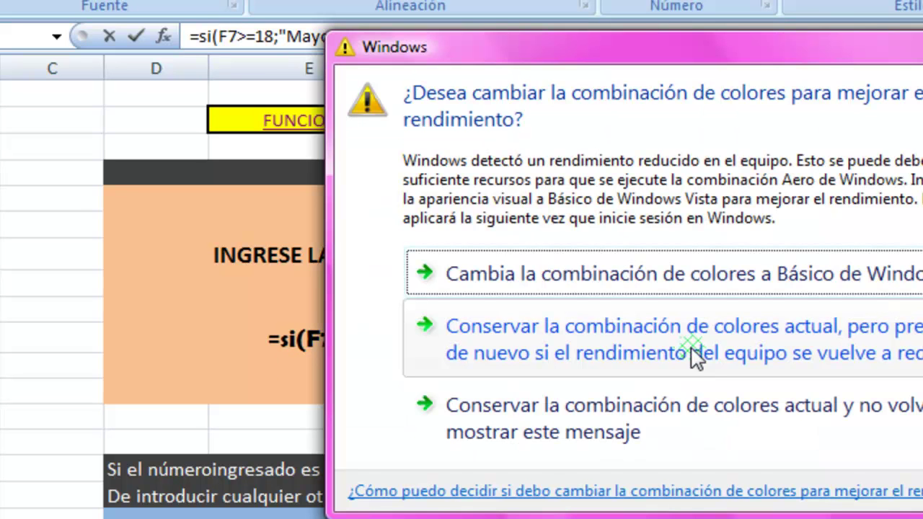
pyautogui.press('Escape')
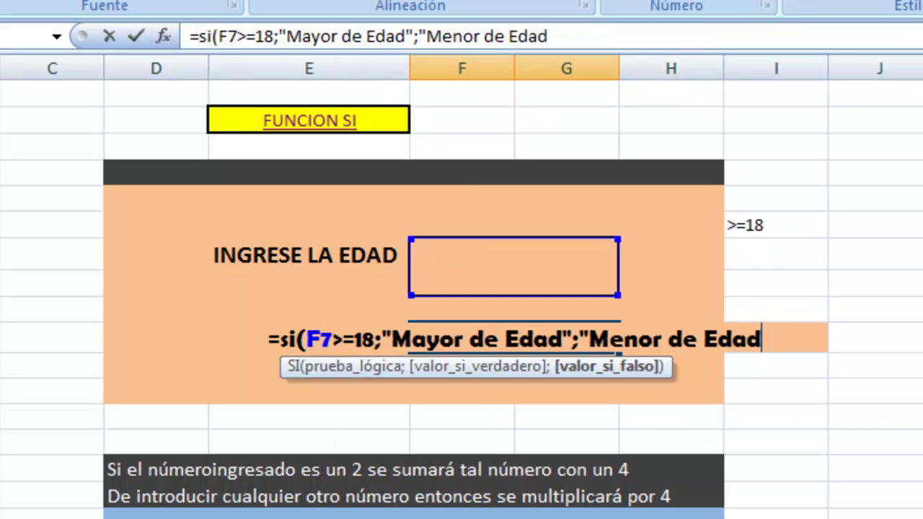
pyautogui.write('")')
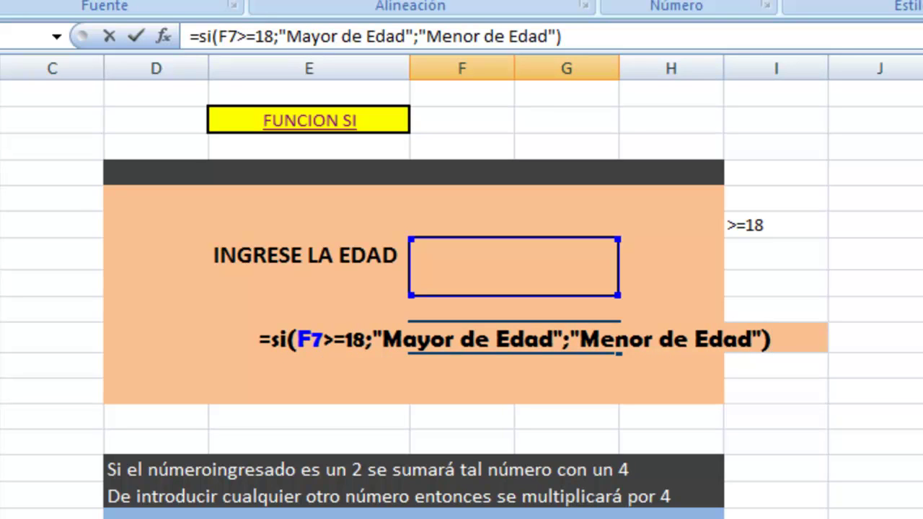
# Commit the age formula and try it with age 15 in F7
pyautogui.press('Return')
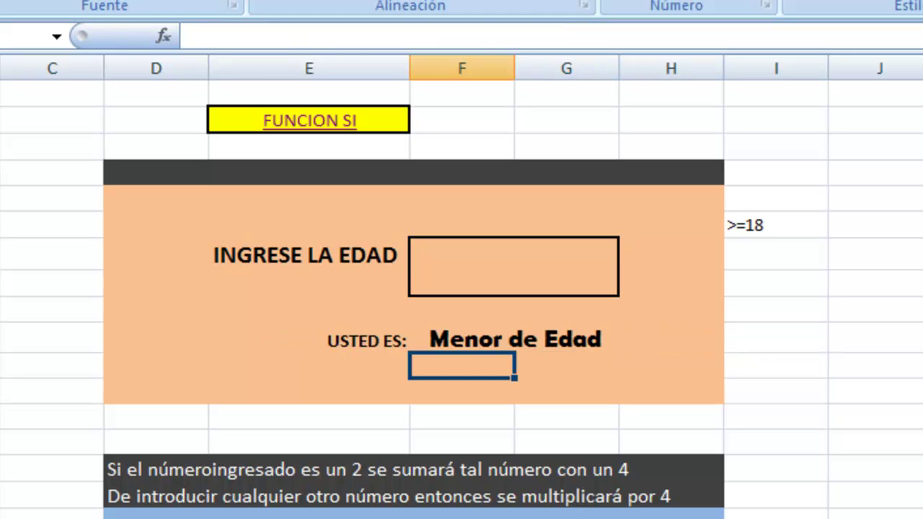
pyautogui.click(582, 343)
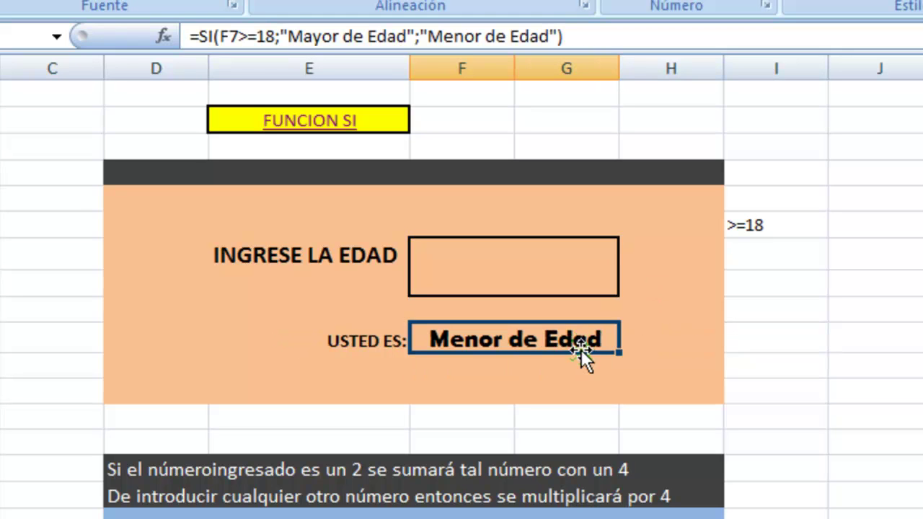
pyautogui.click(507, 268)
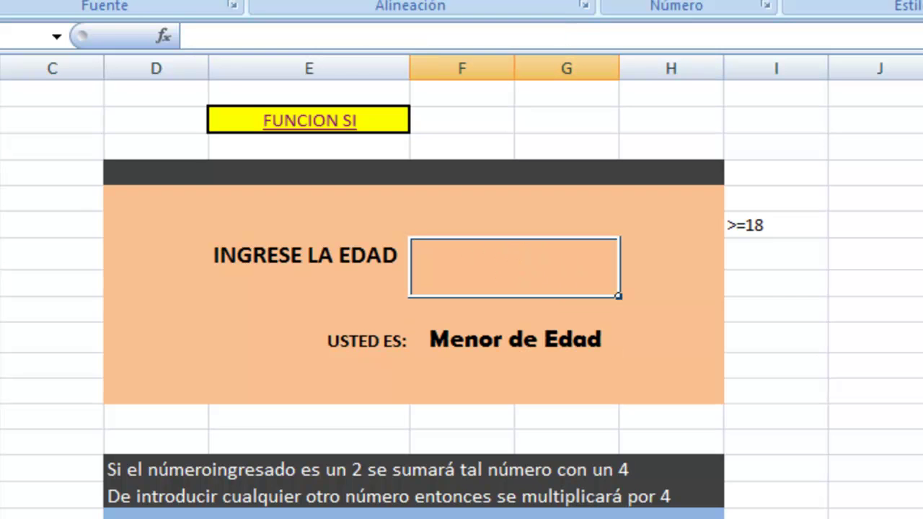
pyautogui.write('15')
pyautogui.press('Return')
# Try ages 18, 20 and finally 12 in F7, leaving Menor de Edad
pyautogui.click(514, 267)
pyautogui.write('18')
pyautogui.press('Return')
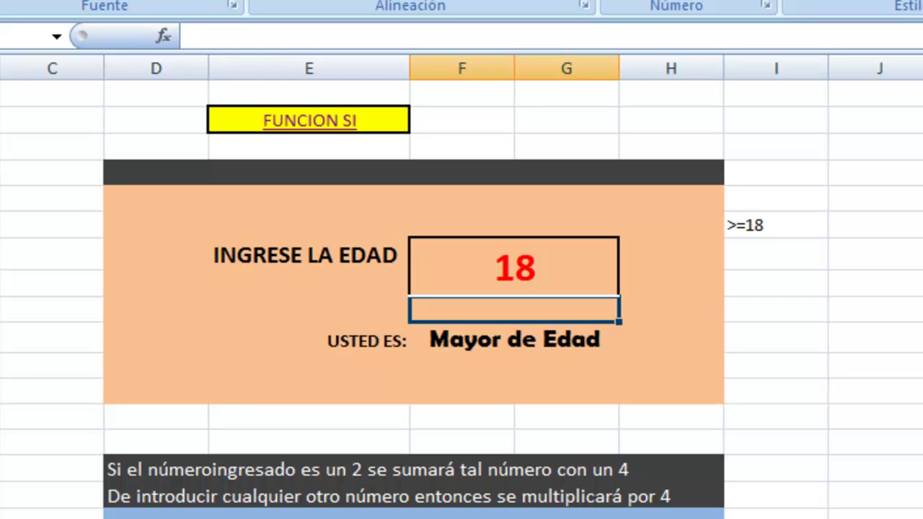
pyautogui.click(514, 268)
pyautogui.write('20')
pyautogui.press('Return')
pyautogui.click(514, 267)
pyautogui.write('12')
pyautogui.press('Return')
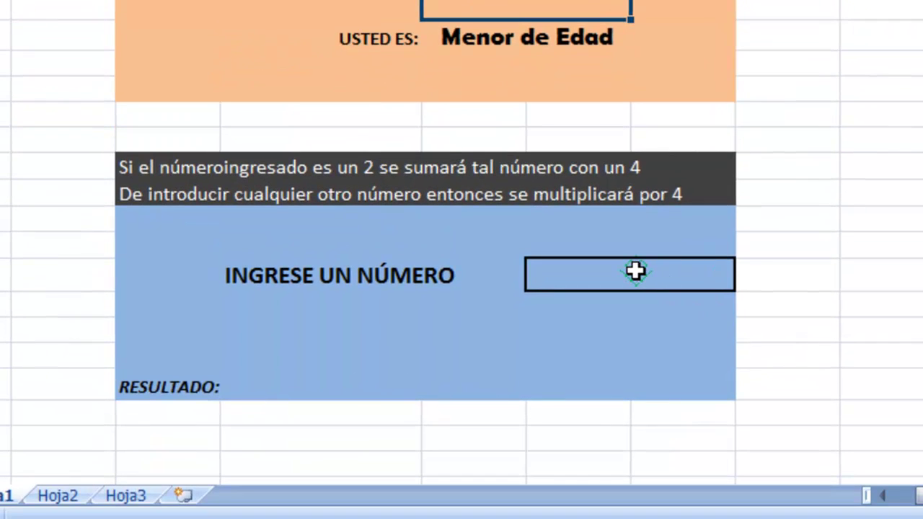
pyautogui.click(635, 271)
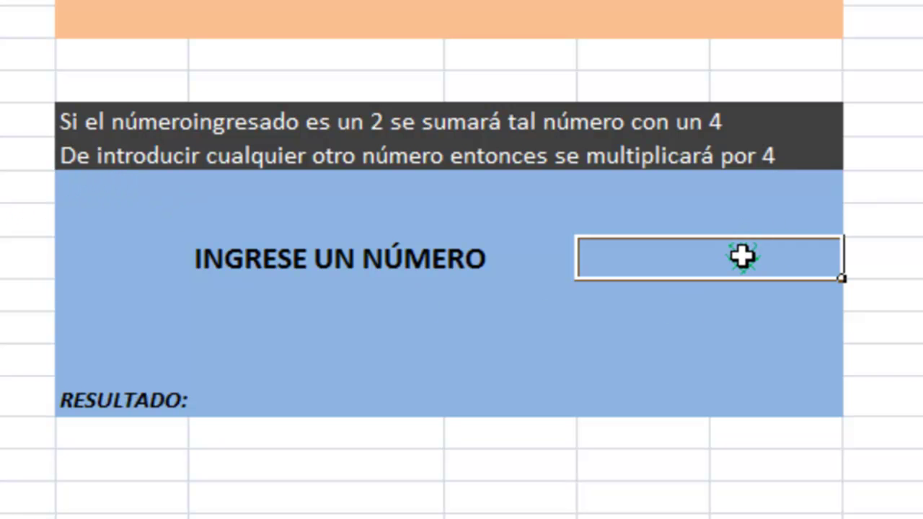
# Enter =si(G19=2;G19+4;G19*4) in the RESULTADO cell
pyautogui.click(272, 400)
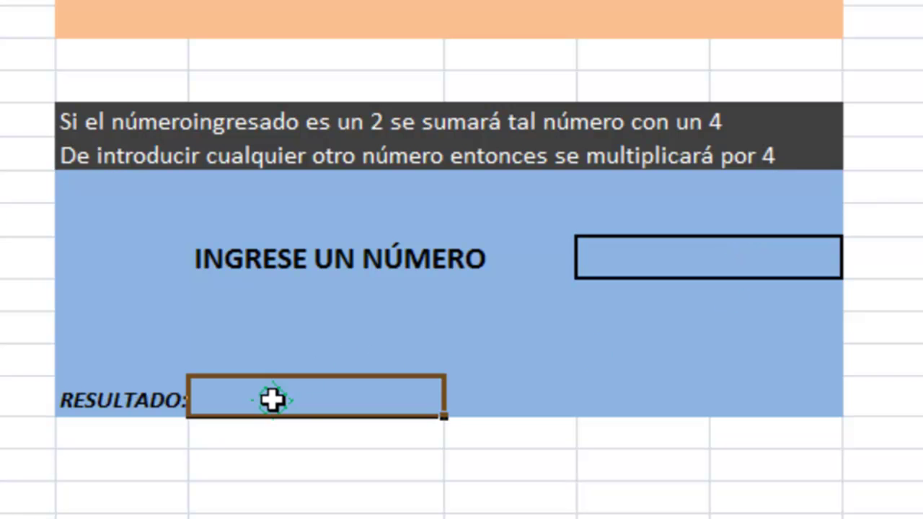
pyautogui.click(698, 260)
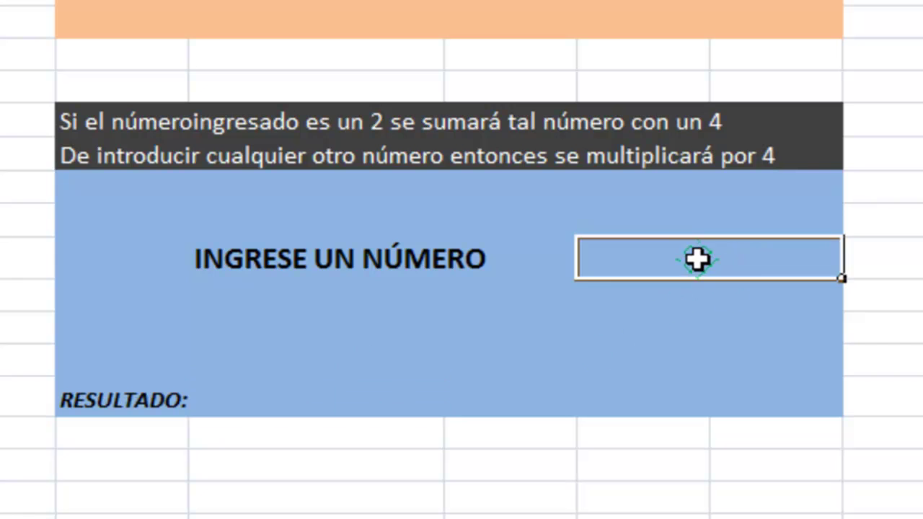
pyautogui.click(319, 398)
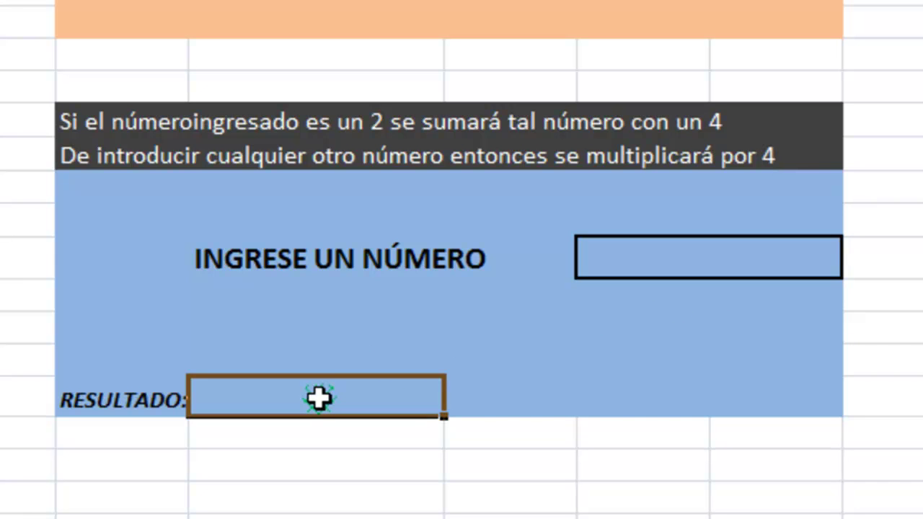
pyautogui.write('=si')
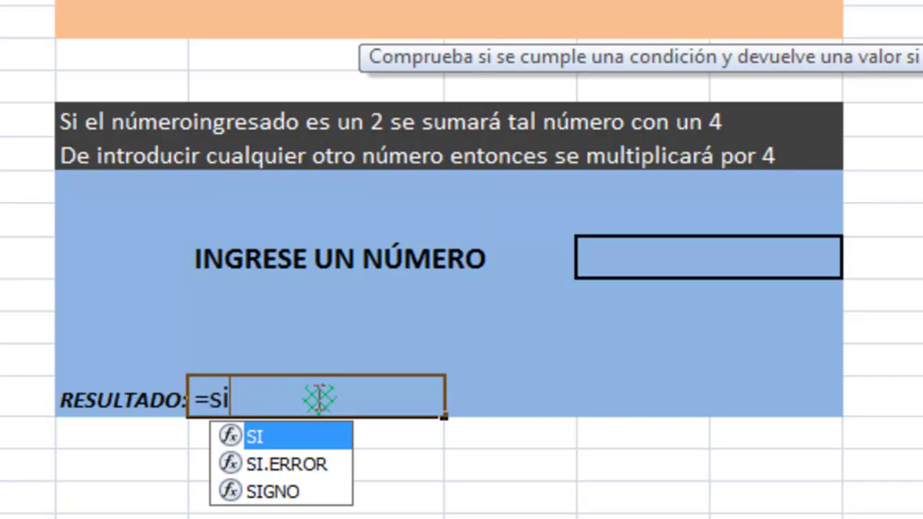
pyautogui.write('(')
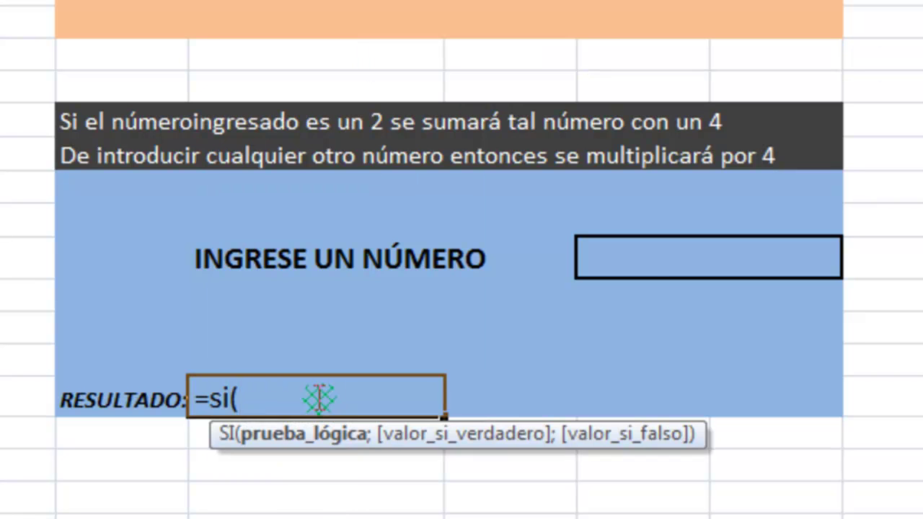
pyautogui.click(640, 258)
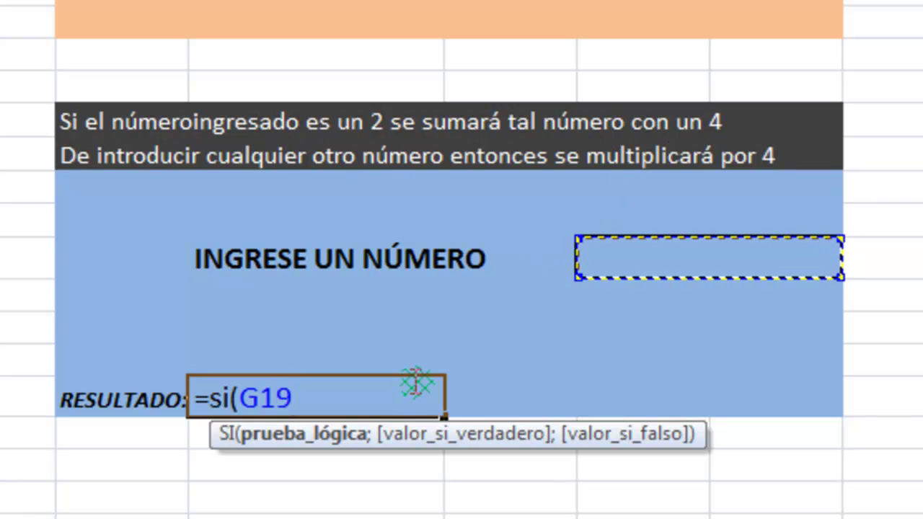
pyautogui.write('=')
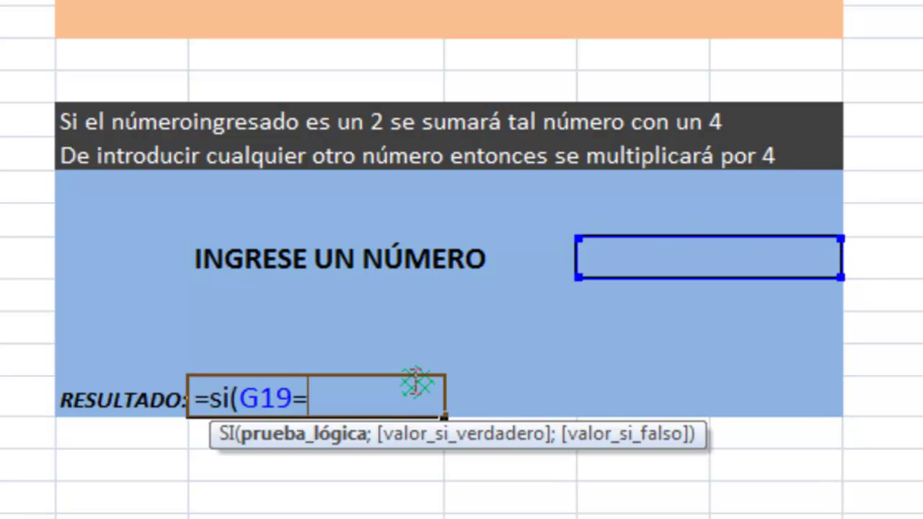
pyautogui.write('2')
pyautogui.write(';')
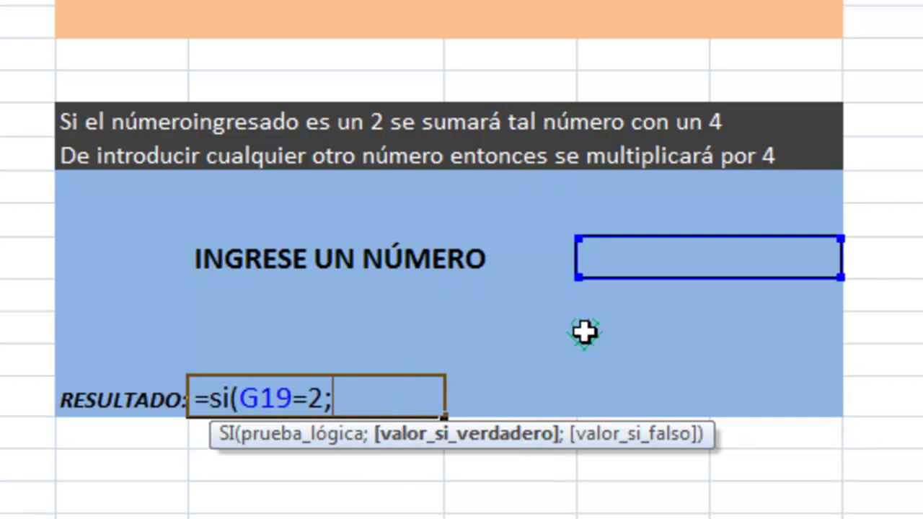
pyautogui.click(639, 257)
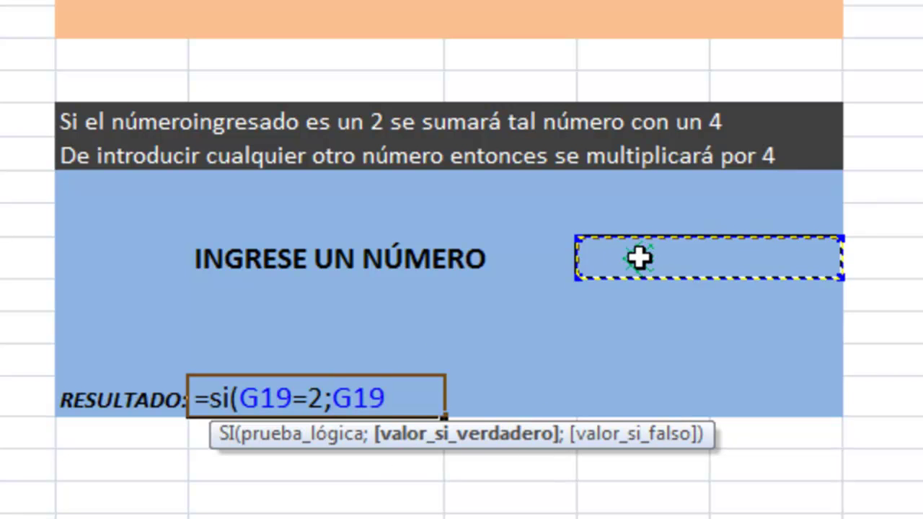
pyautogui.write('+')
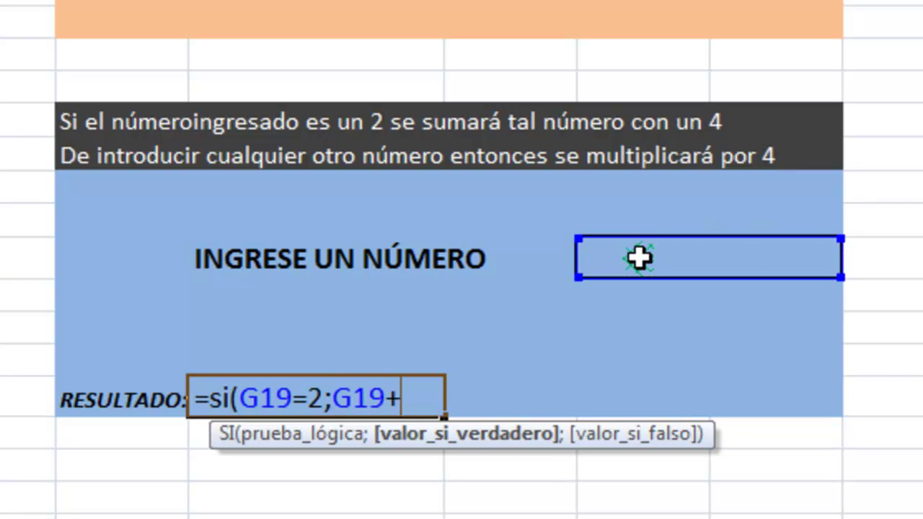
pyautogui.write('4')
pyautogui.write(';')
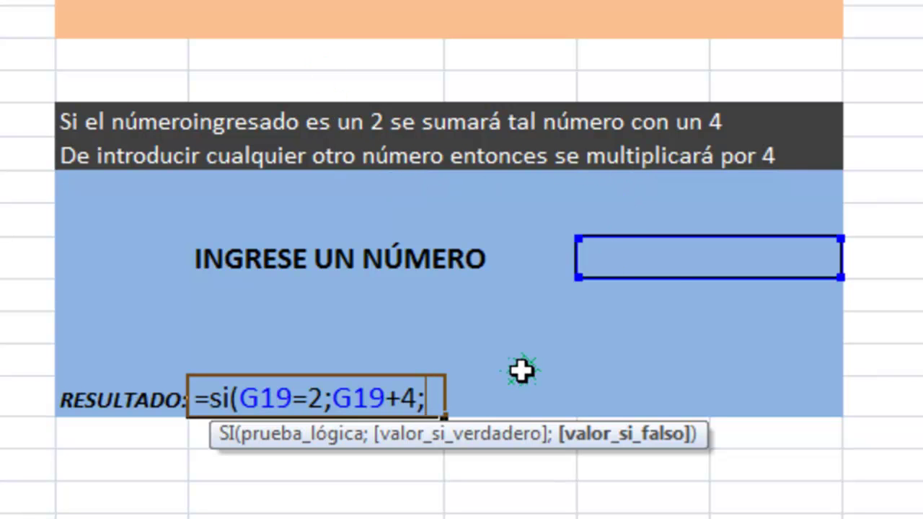
pyautogui.click(671, 264)
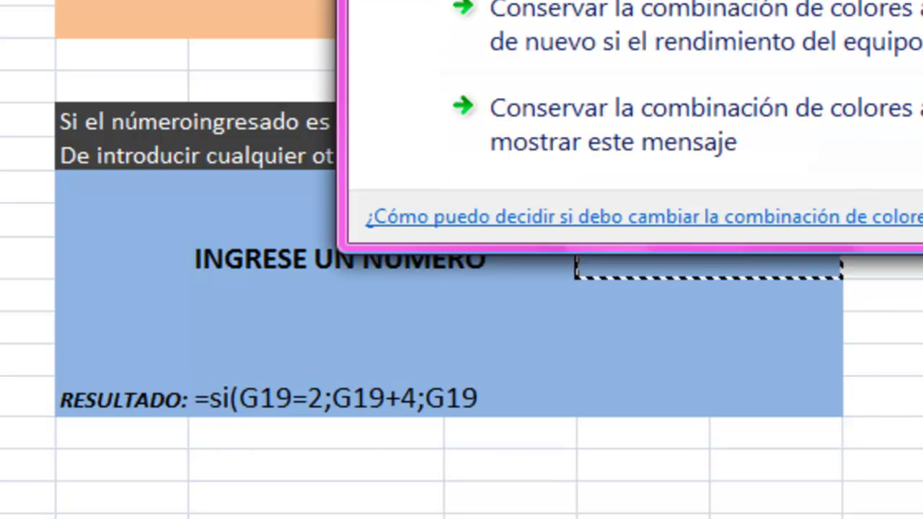
pyautogui.write('*4)')
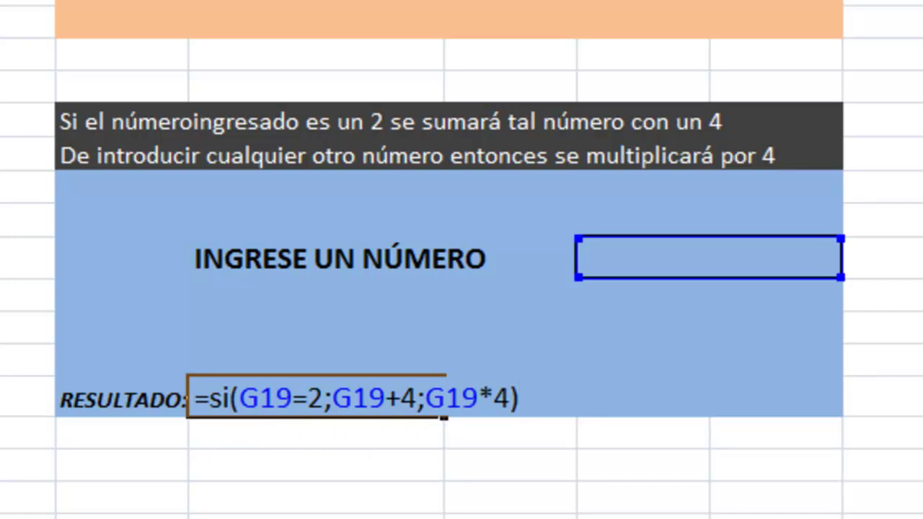
pyautogui.press('Return')
# Enter 2, 5 and then 4 in G19, leaving RESULTADO at 16
pyautogui.click(747, 245)
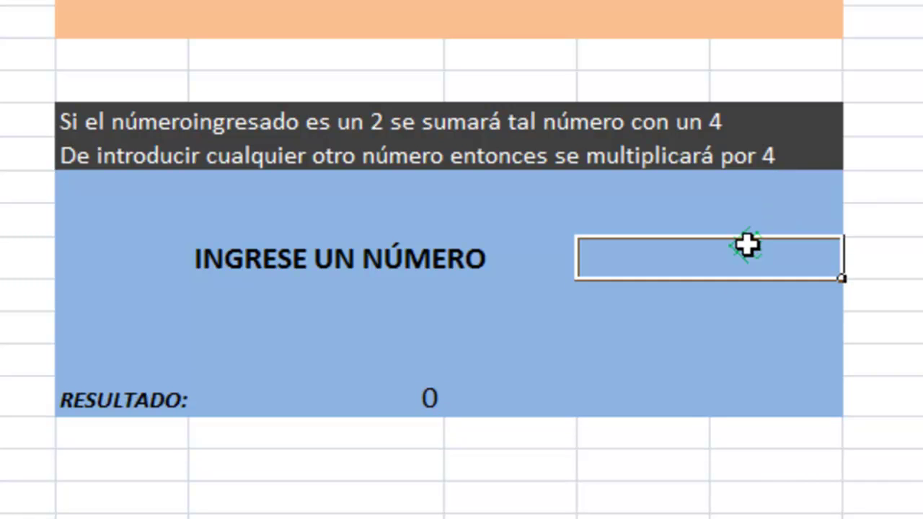
pyautogui.write('2')
pyautogui.press('Return')
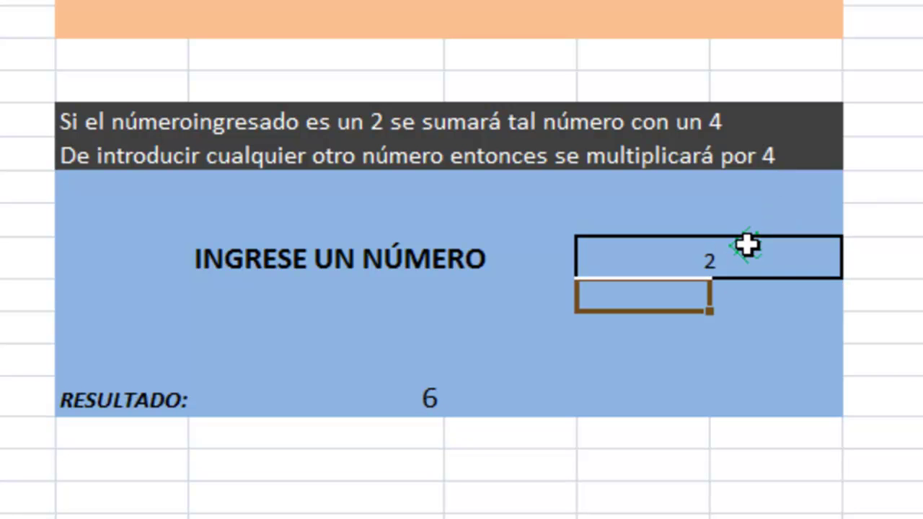
pyautogui.click(747, 245)
pyautogui.write('5')
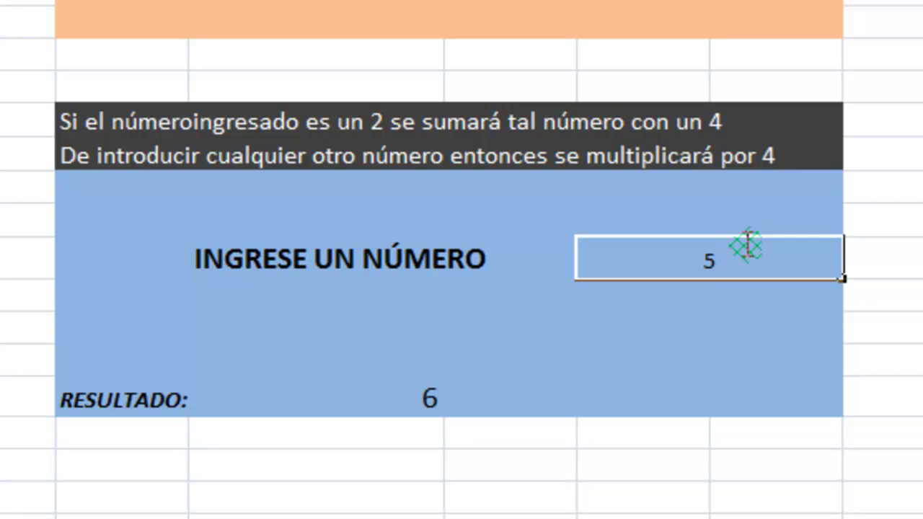
pyautogui.press('Return')
pyautogui.click(747, 246)
pyautogui.write('4')
pyautogui.press('Return')
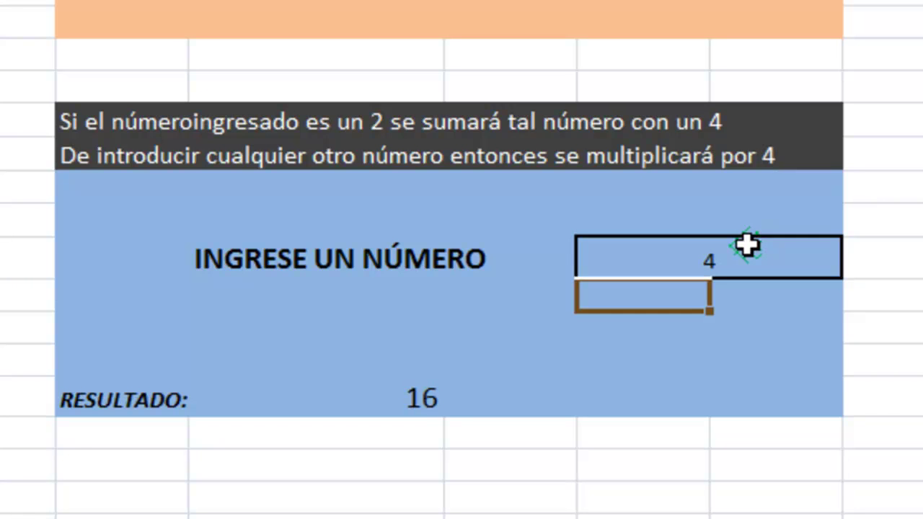
pyautogui.press('Right')
pyautogui.press('Down')
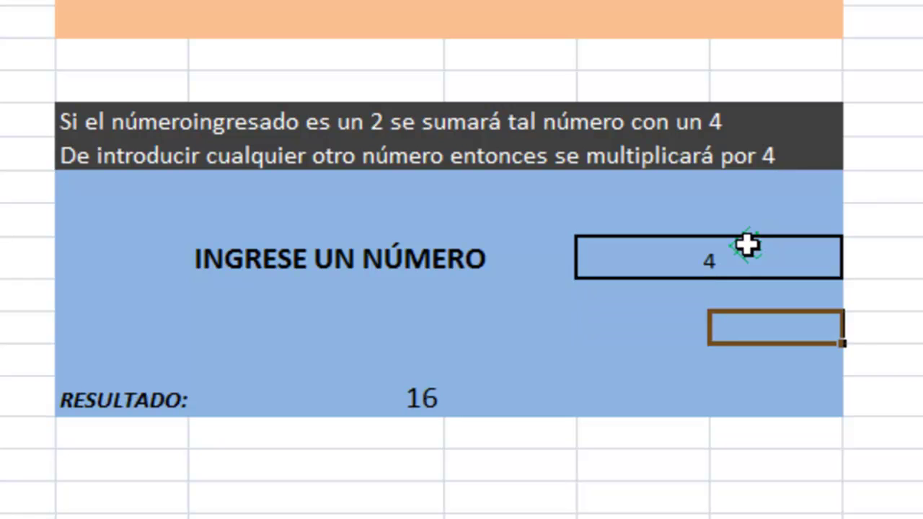